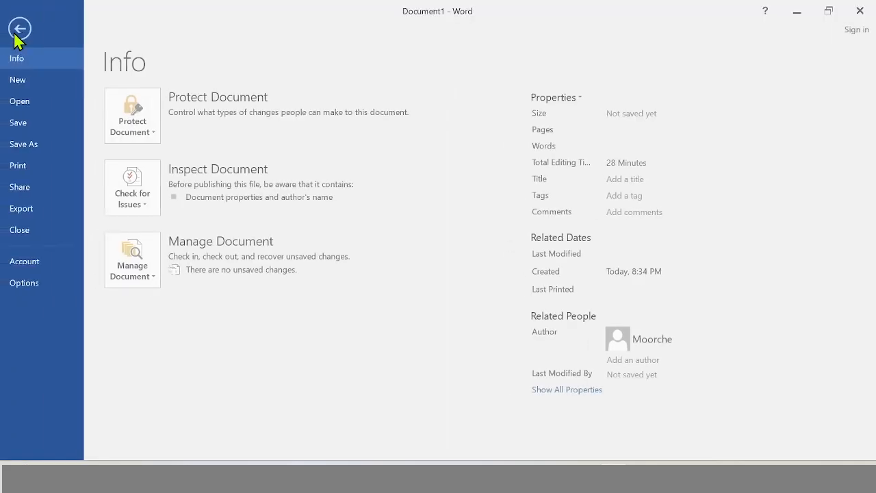
# Create a new blank document.
pyautogui.click(19, 81)
pyautogui.click(168, 198)
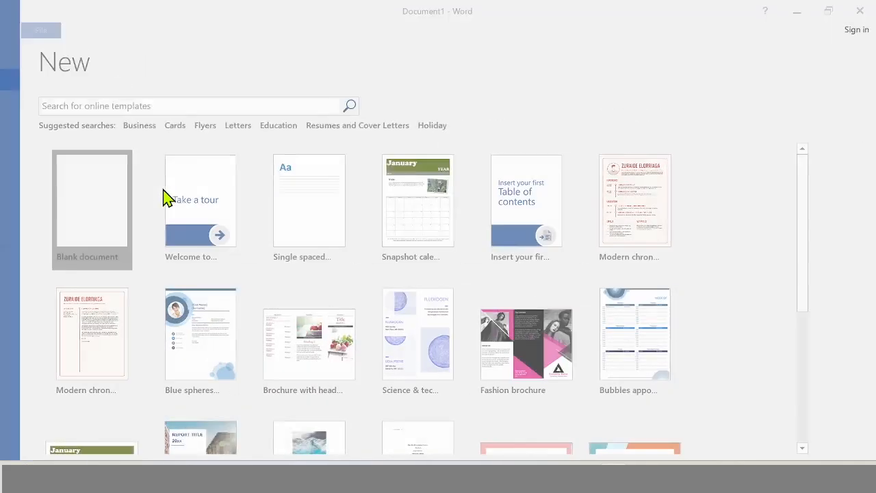
pyautogui.scroll(-5, 400, 255)
pyautogui.scroll(5, 399, 254)
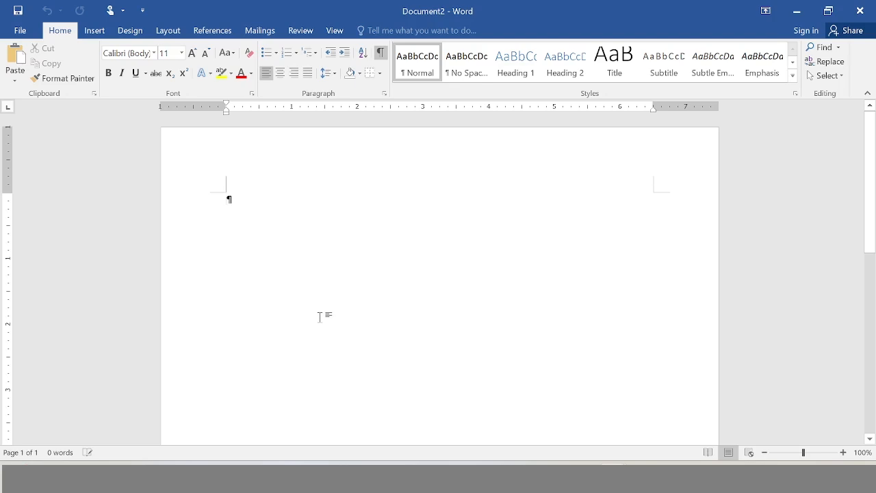
pyautogui.scroll(-5, 319, 317)
pyautogui.scroll(5, 319, 317)
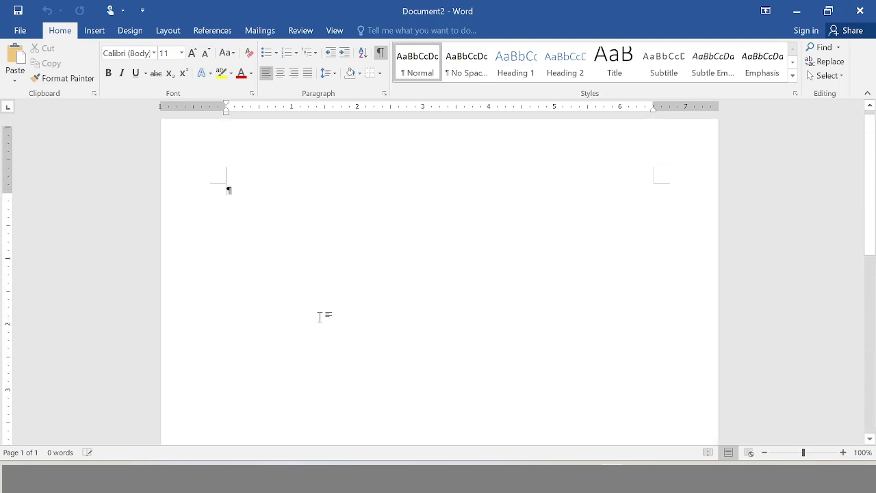
# Lay out the whole document in two equal columns, 3" wide with 0.5" spacing.
pyautogui.click(170, 32)
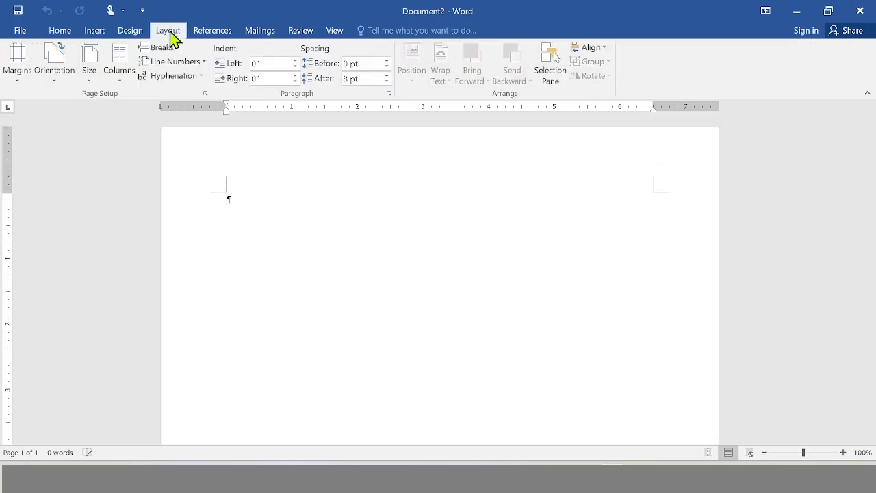
pyautogui.click(125, 73)
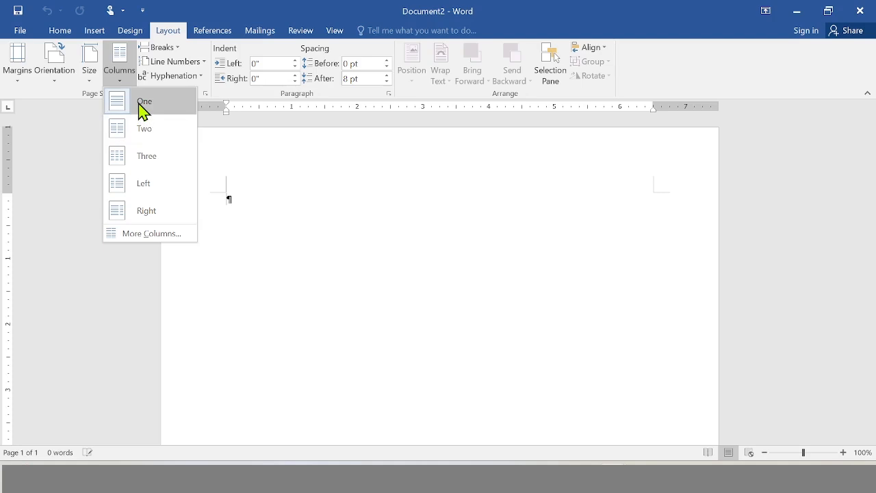
pyautogui.click(151, 234)
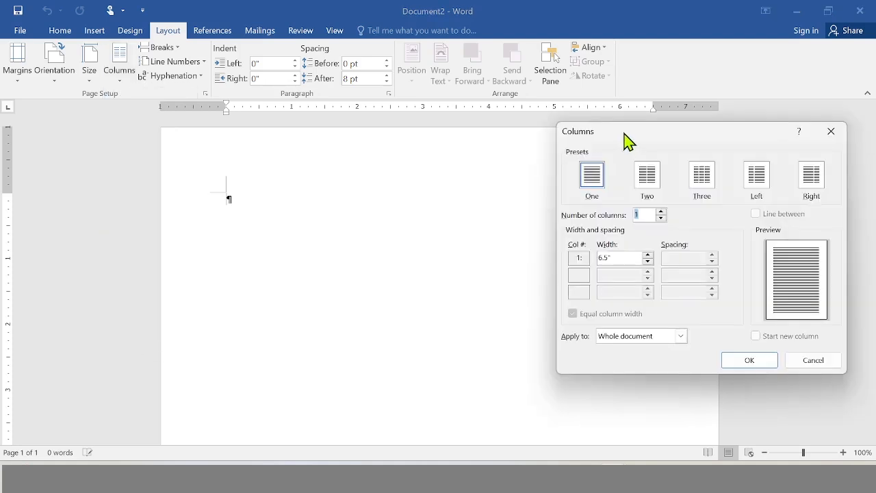
pyautogui.moveTo(623, 133); pyautogui.dragTo(635, 69)
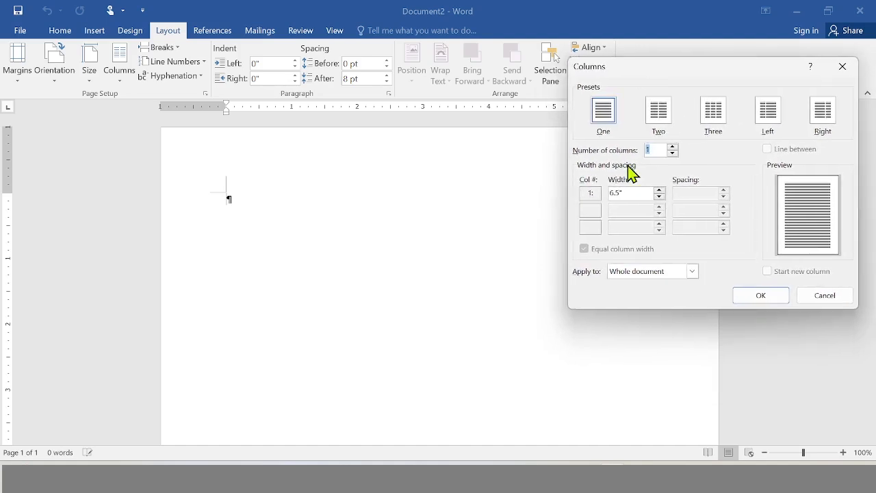
pyautogui.click(673, 146)
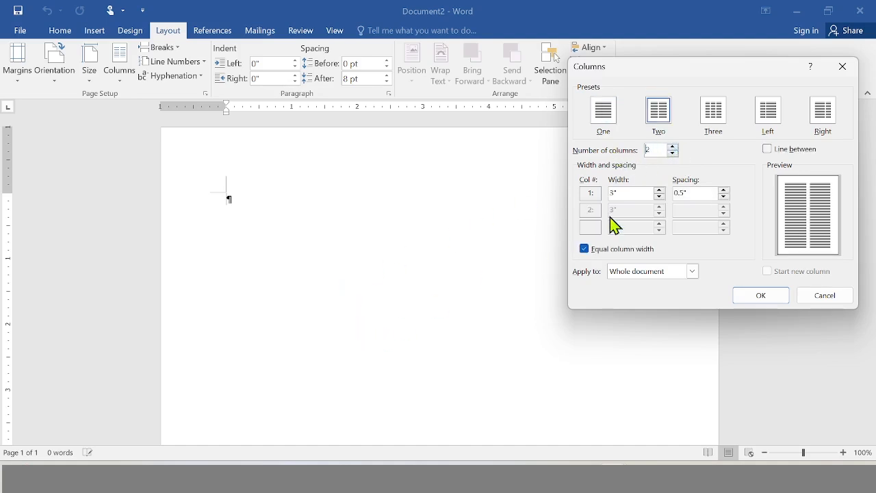
pyautogui.click(674, 154)
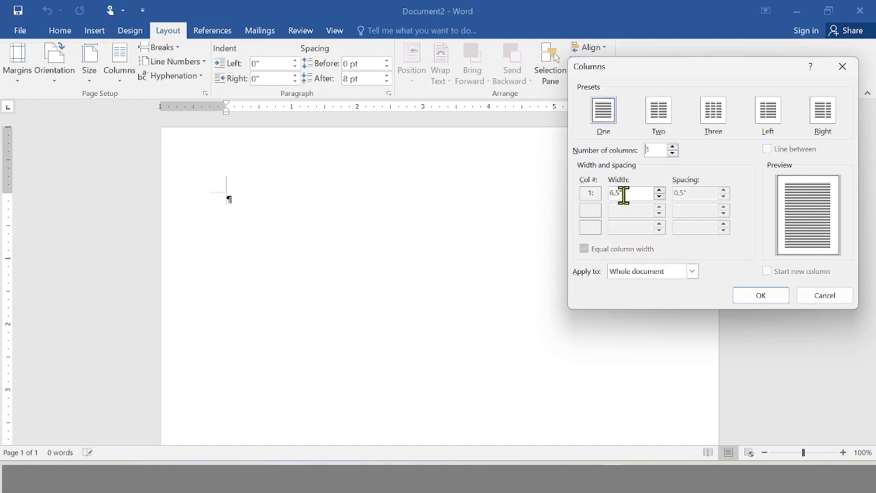
pyautogui.click(674, 147)
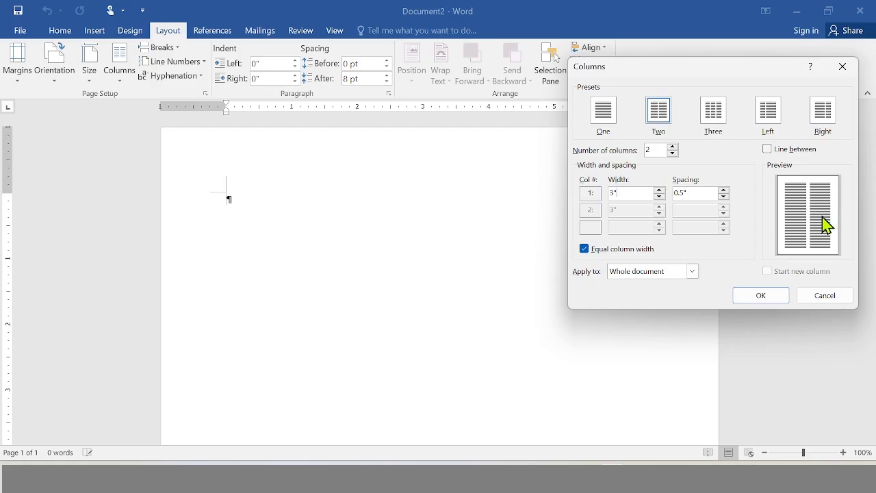
pyautogui.click(761, 297)
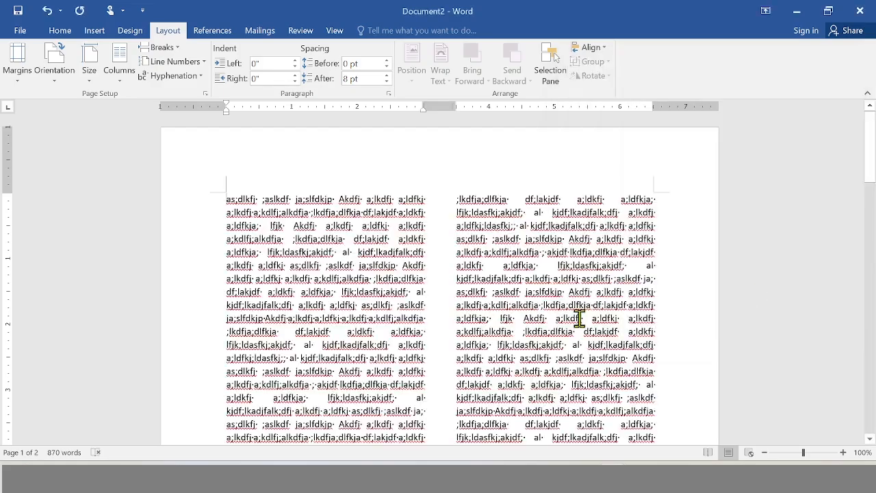
pyautogui.scroll(-9, 580, 318)
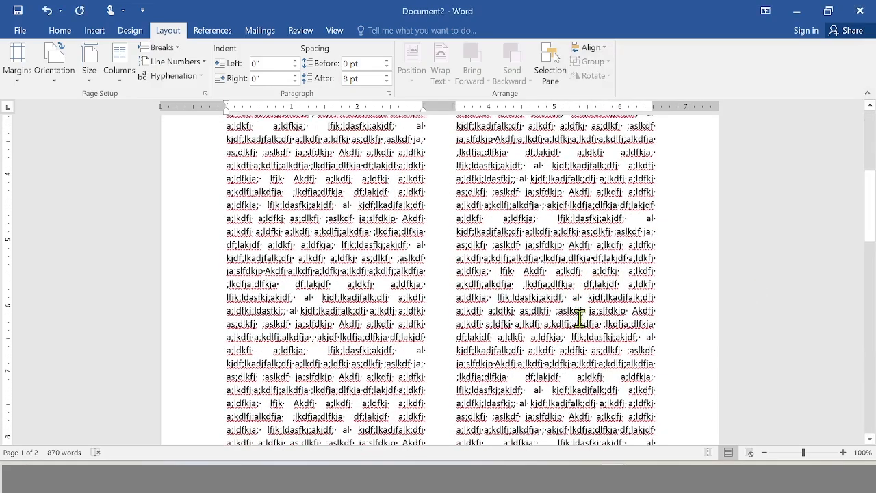
pyautogui.scroll(-10, 580, 318)
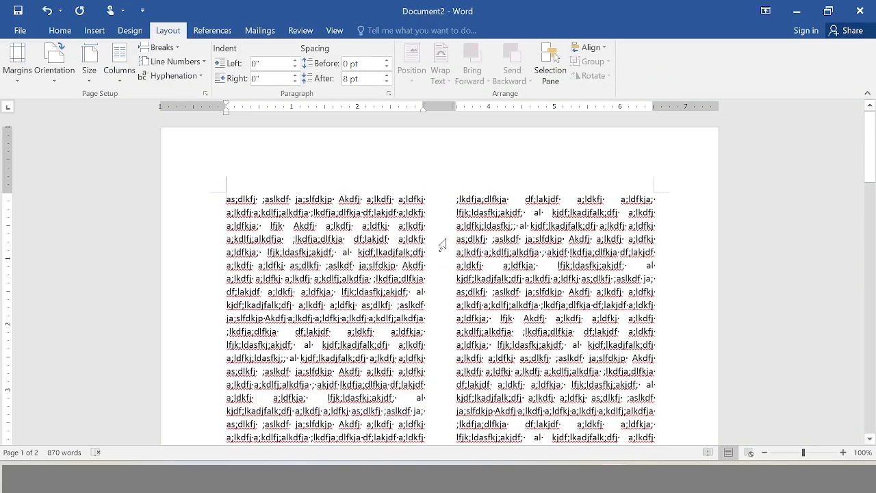
# Reduce the spacing between the two columns to 0.3".
pyautogui.click(117, 77)
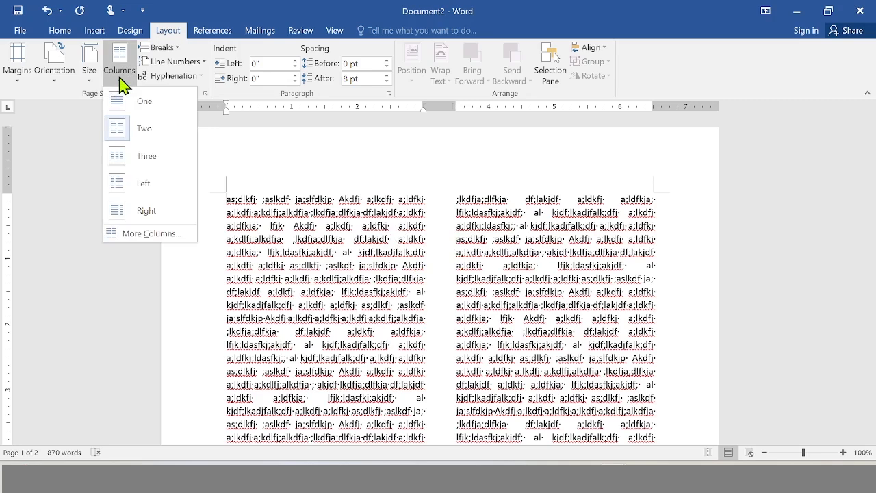
pyautogui.click(127, 234)
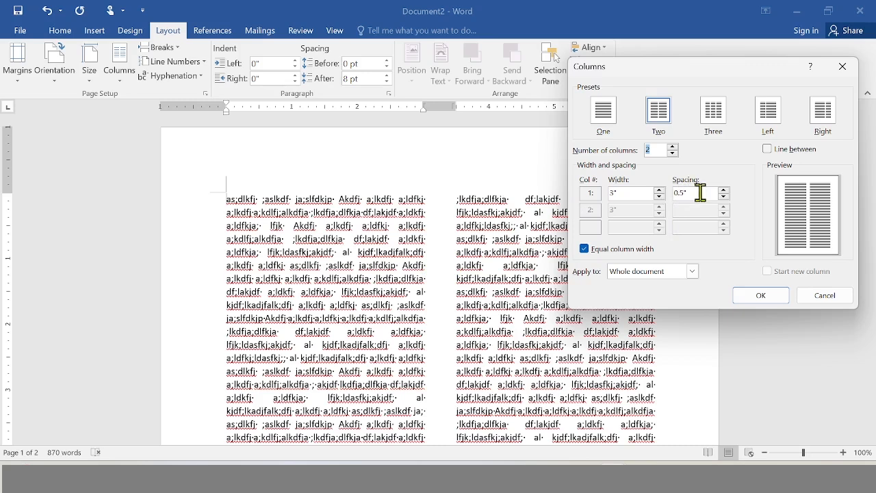
pyautogui.click(723, 198)
pyautogui.click(723, 197)
pyautogui.click(765, 298)
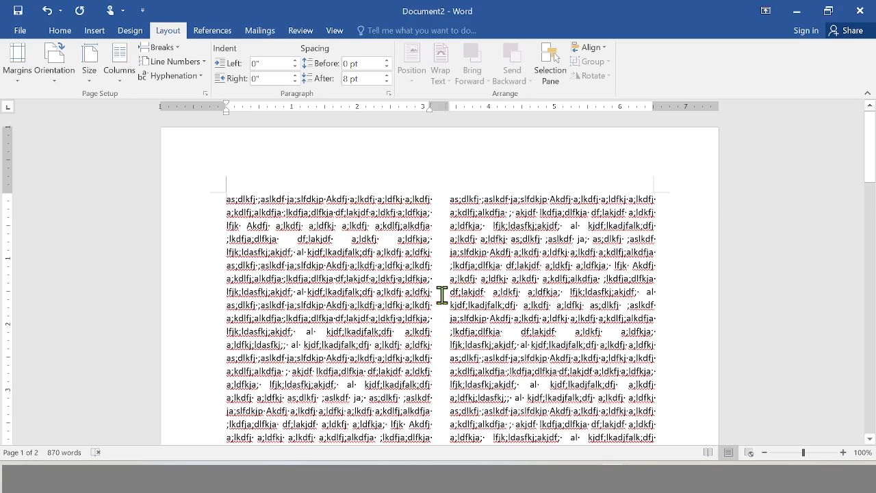
# Change the whole document to three columns with 0.3" spacing and turn off equal column width.
pyautogui.click(119, 65)
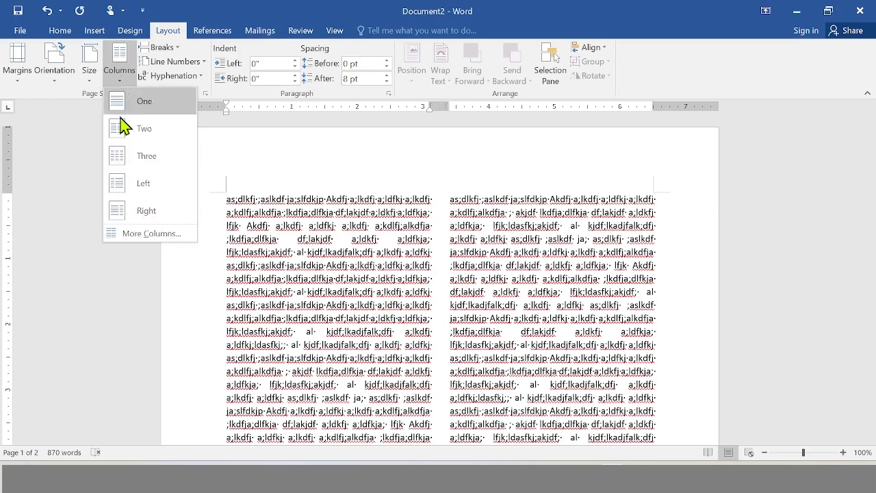
pyautogui.click(139, 238)
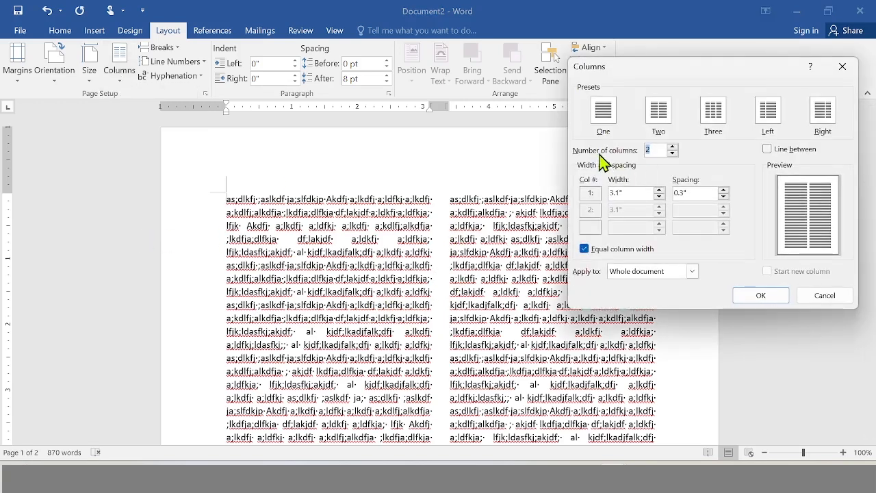
pyautogui.click(673, 147)
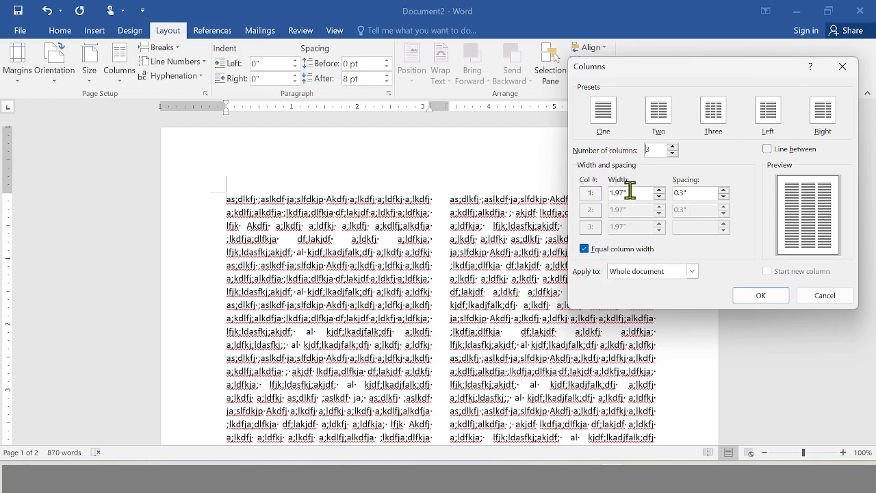
pyautogui.click(585, 250)
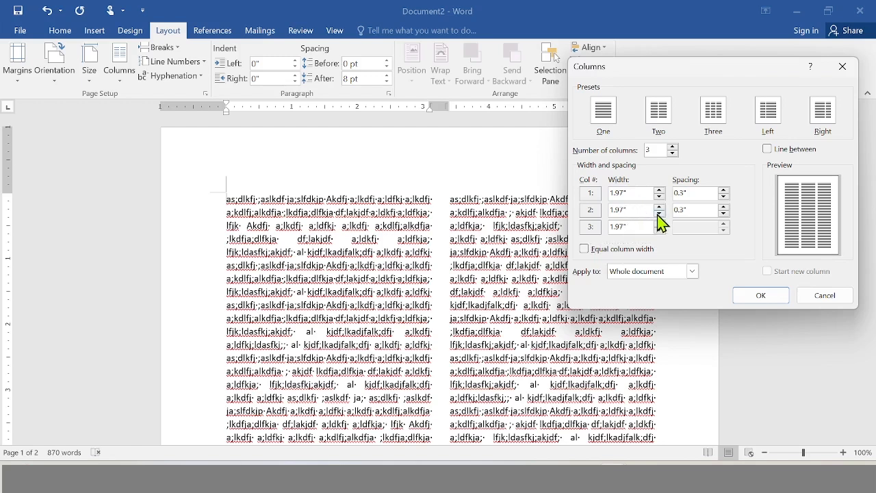
pyautogui.click(660, 205)
pyautogui.click(660, 214)
pyautogui.click(584, 249)
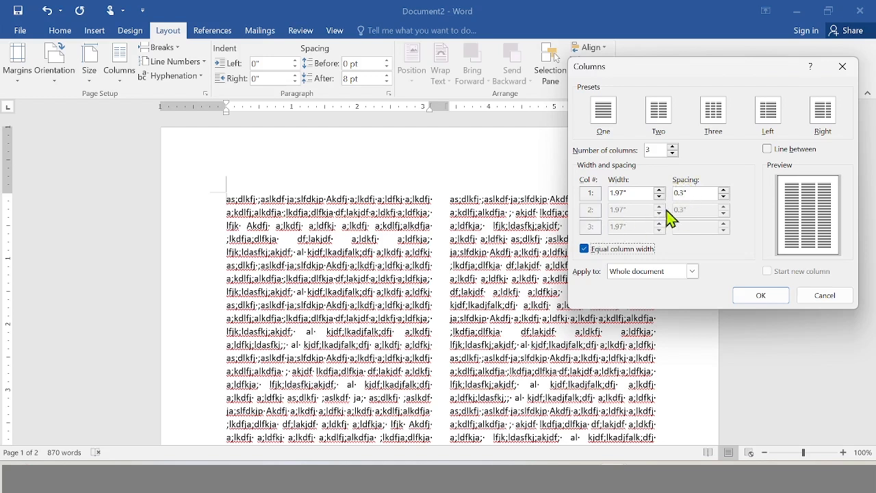
pyautogui.click(584, 249)
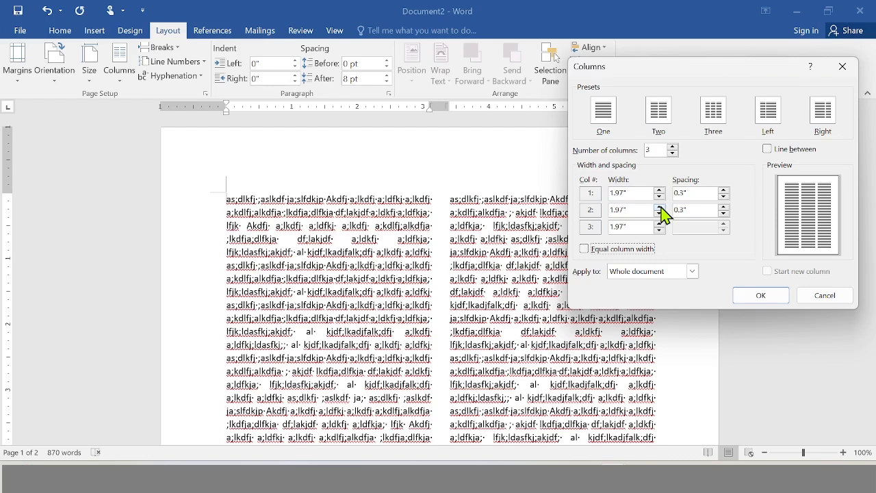
pyautogui.click(757, 296)
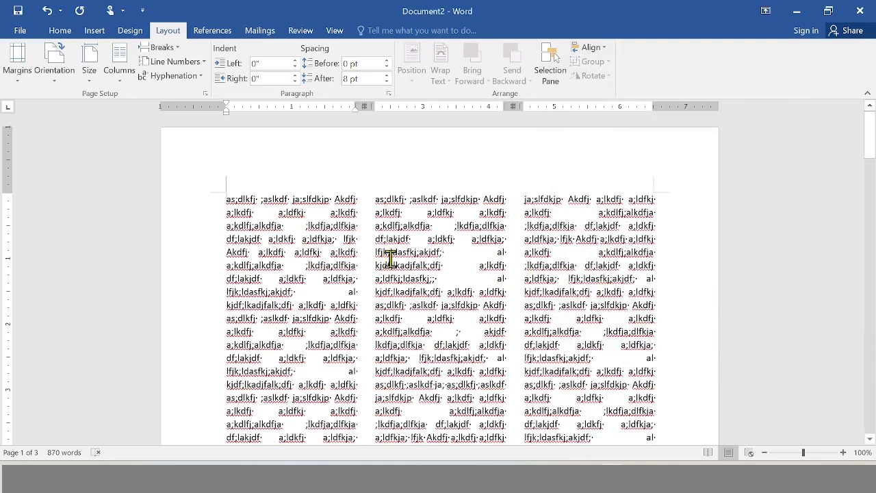
# Set the three column widths to 1.5", 3" and 1.5" with 0.25" spacing between them.
pyautogui.click(120, 77)
pyautogui.click(152, 233)
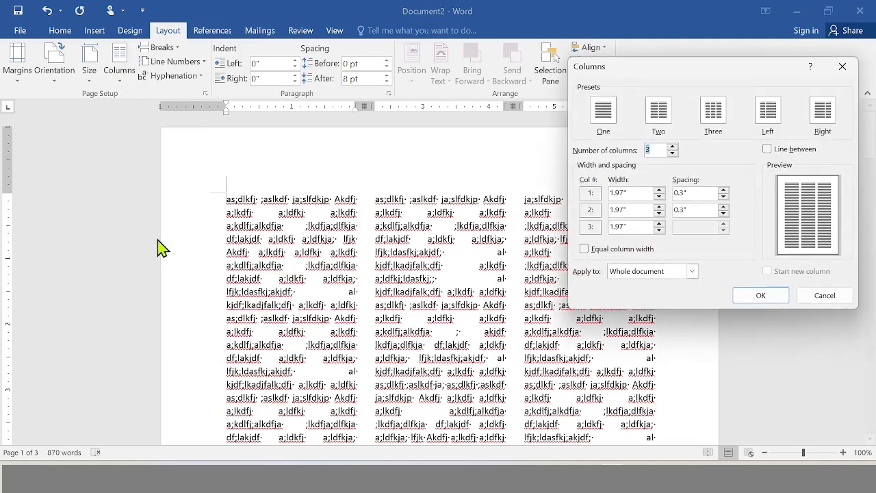
pyautogui.click(660, 207)
pyautogui.click(661, 207)
pyautogui.click(660, 207)
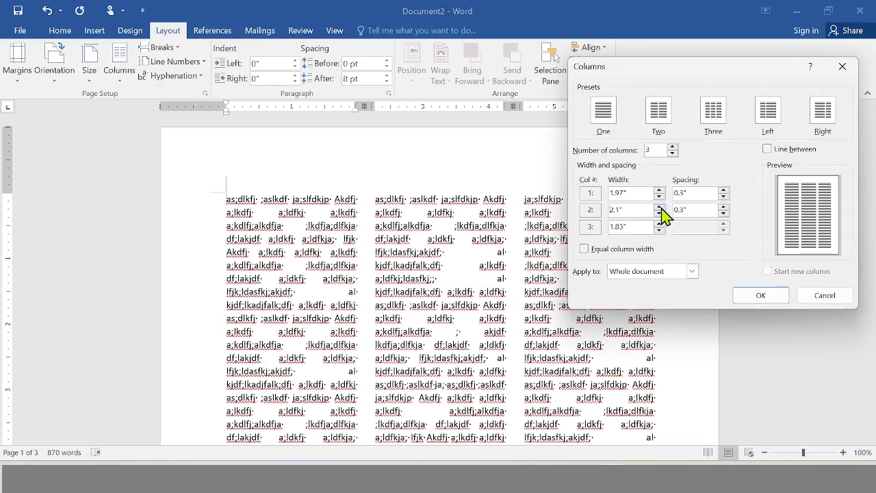
pyautogui.click(661, 207)
pyautogui.click(660, 207)
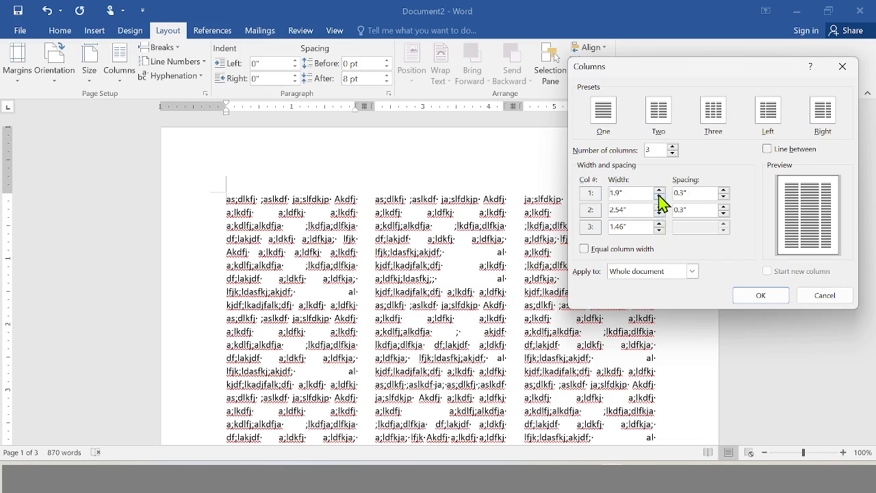
pyautogui.click(660, 196)
pyautogui.click(660, 197)
pyautogui.click(660, 197)
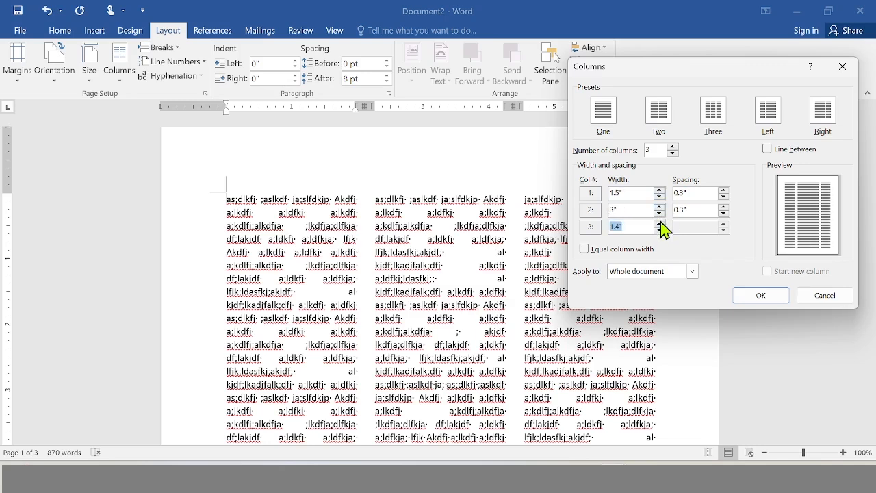
pyautogui.click(660, 225)
pyautogui.click(760, 296)
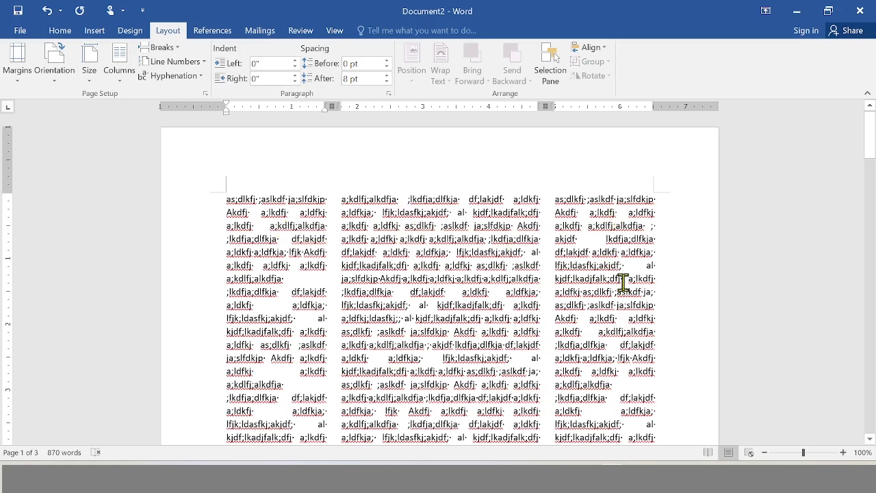
# Turn on the line between columns for the three-column layout.
pyautogui.click(116, 68)
pyautogui.click(146, 233)
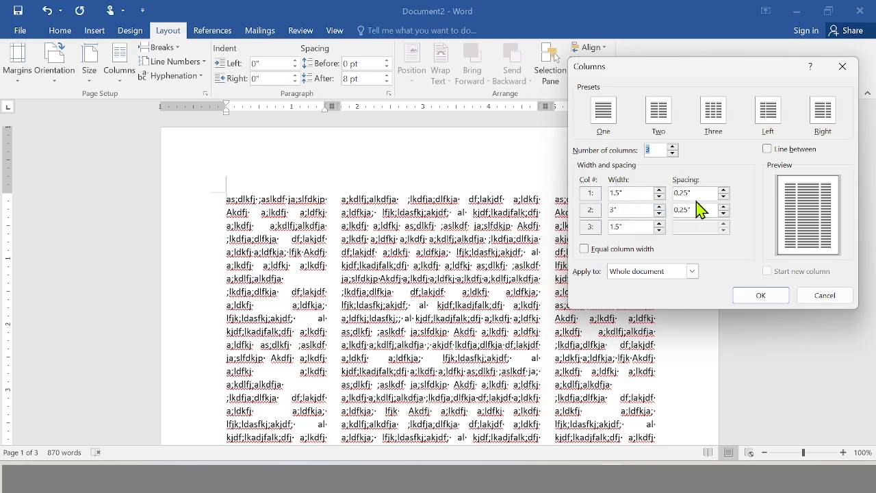
pyautogui.click(766, 150)
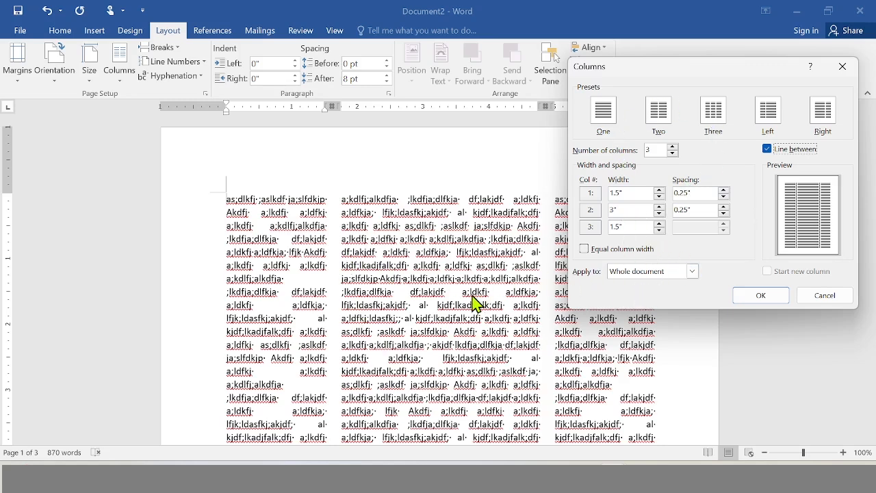
# Apply the three-column settings with dividing lines to the whole document after comparing the available scope options.
pyautogui.click(693, 272)
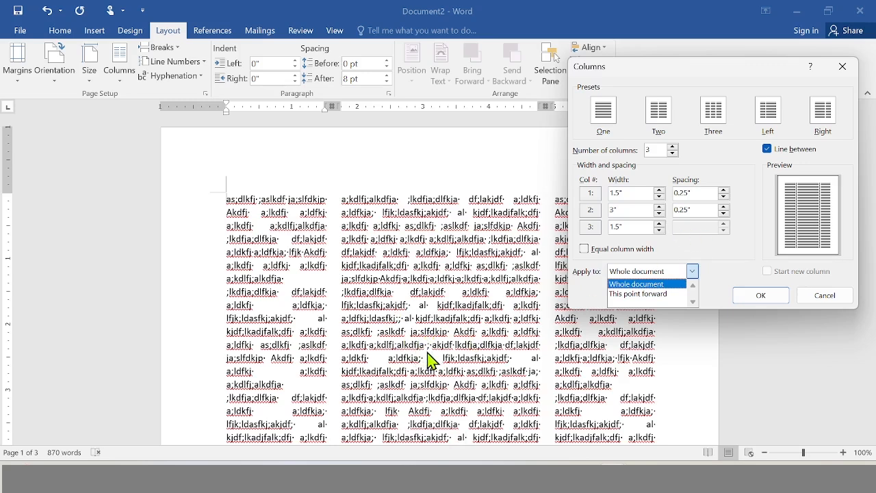
pyautogui.click(692, 272)
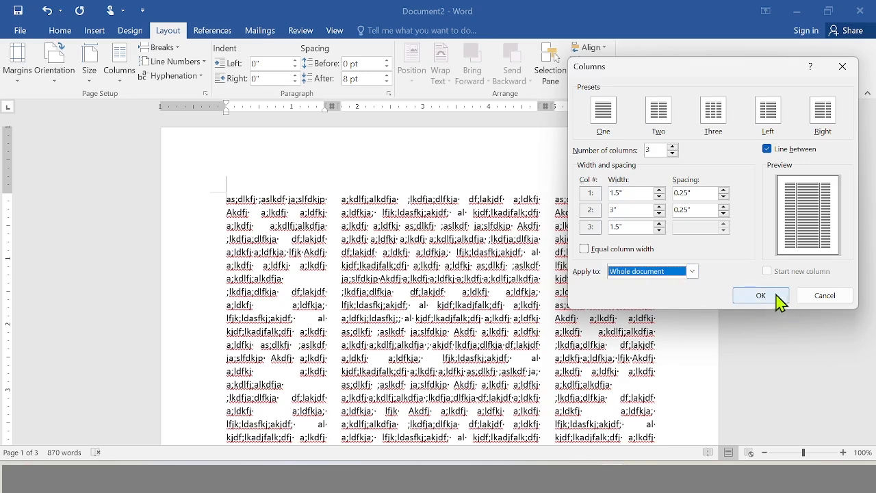
pyautogui.click(692, 271)
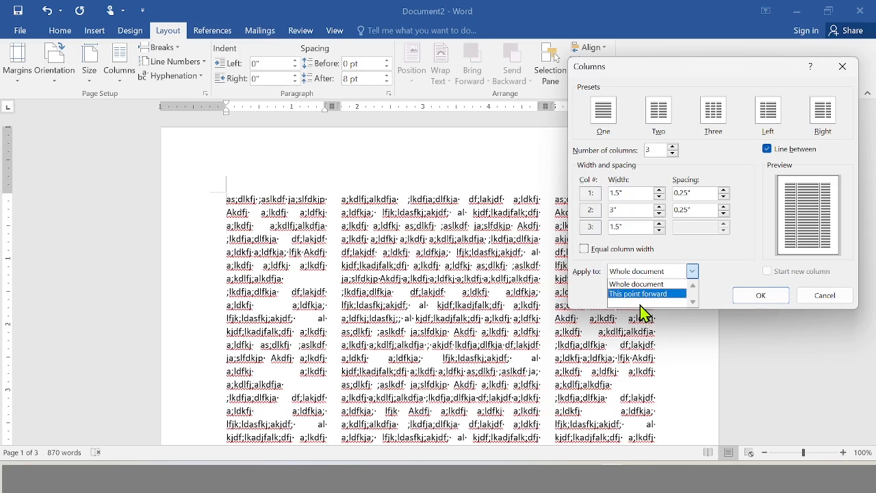
pyautogui.click(693, 272)
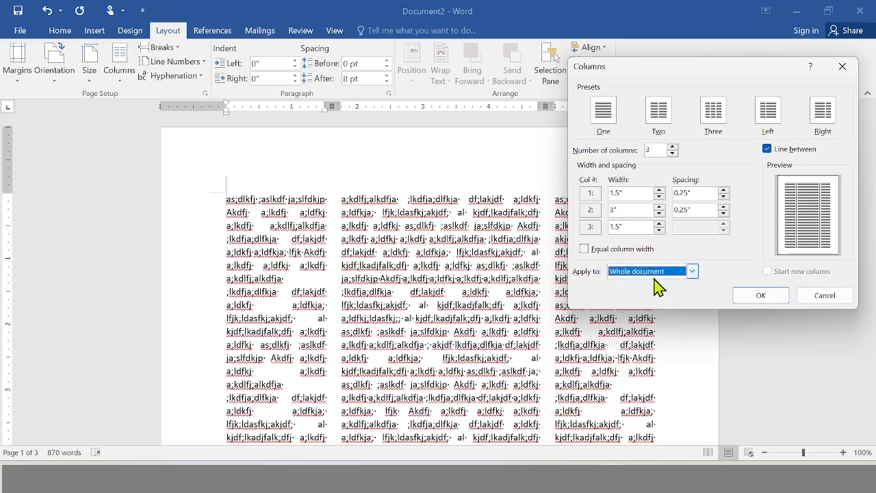
pyautogui.click(633, 274)
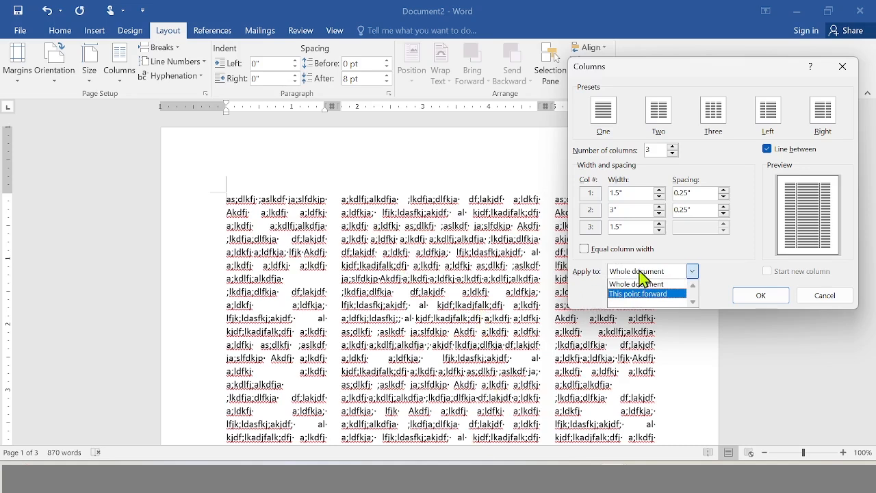
pyautogui.click(695, 273)
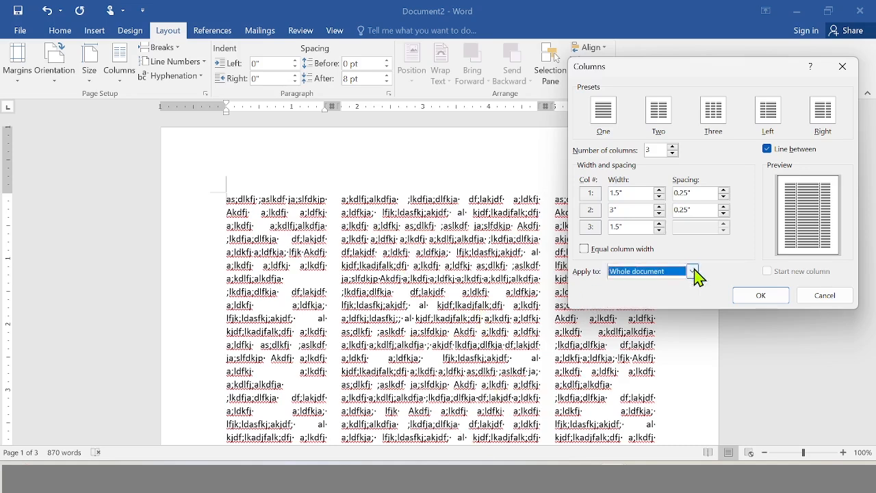
pyautogui.click(767, 302)
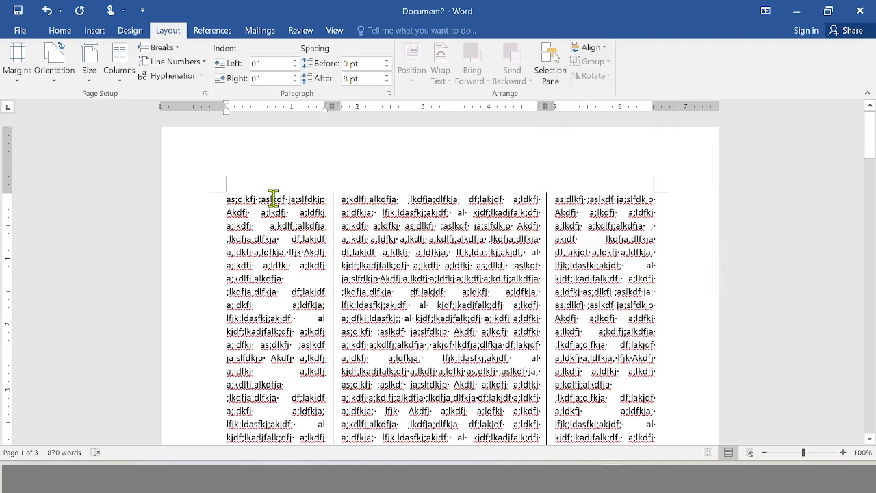
# Change all of the document's text back to a single column.
pyautogui.hotkey('ctrl', 'a')
pyautogui.click(119, 62)
pyautogui.click(137, 118)
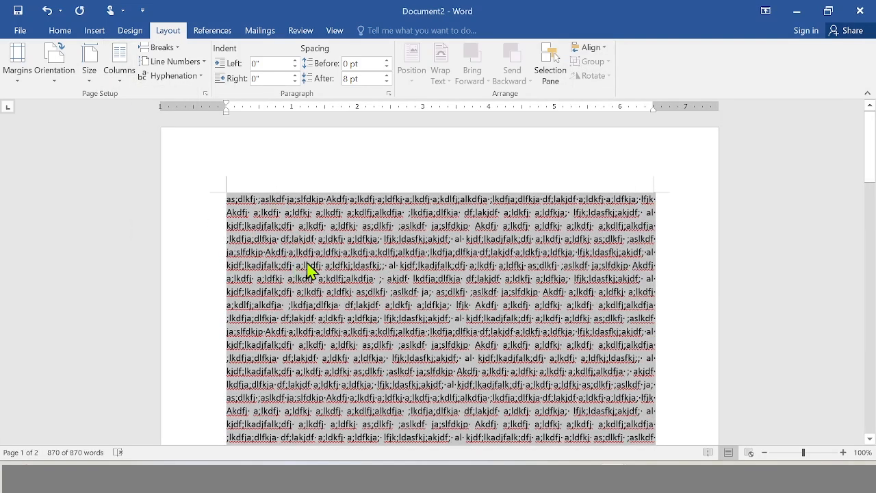
# Format the text from the middle of the sixth line onward as three equal-width columns, applied from this point forward.
pyautogui.click(388, 264)
pyautogui.click(119, 61)
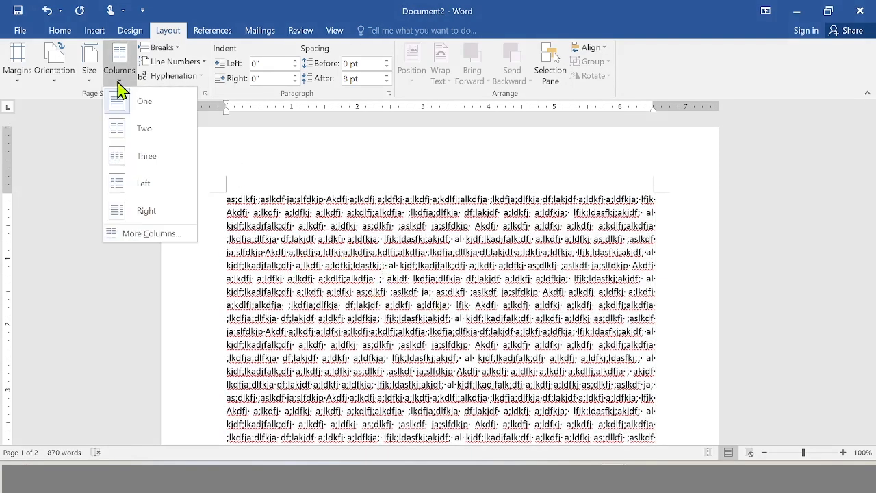
pyautogui.click(157, 235)
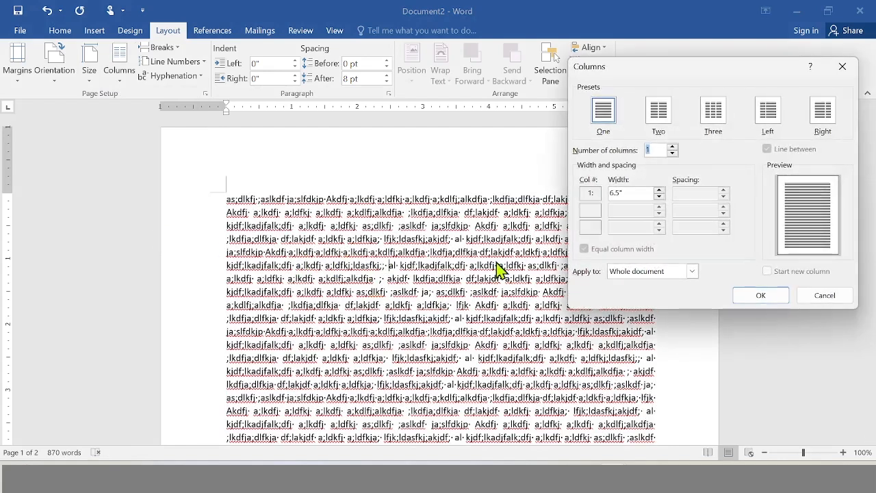
pyautogui.click(692, 271)
pyautogui.click(643, 294)
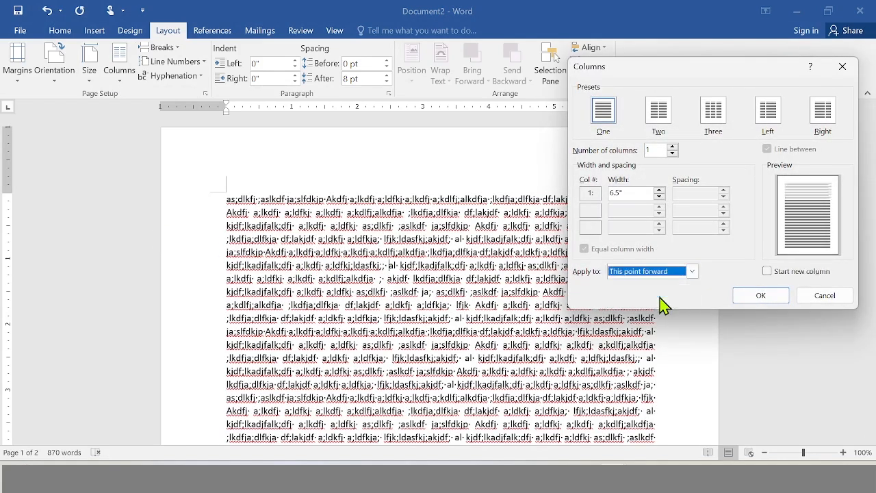
pyautogui.click(673, 146)
pyautogui.click(673, 147)
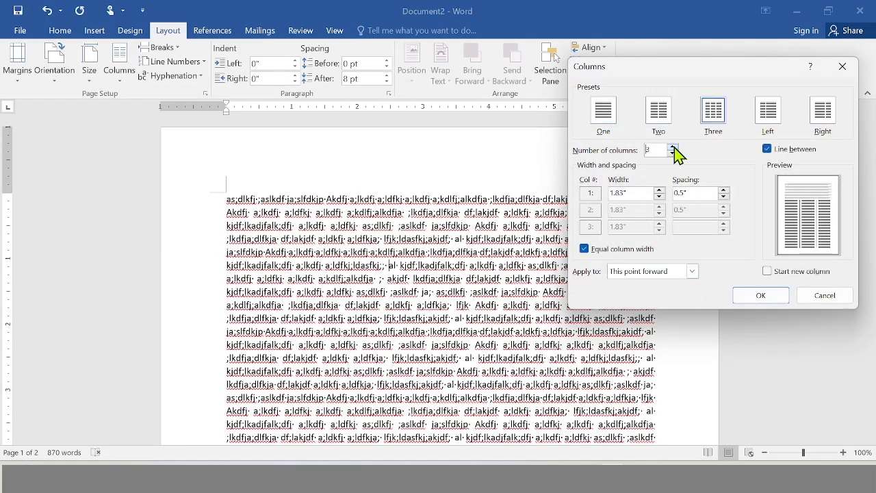
pyautogui.click(767, 299)
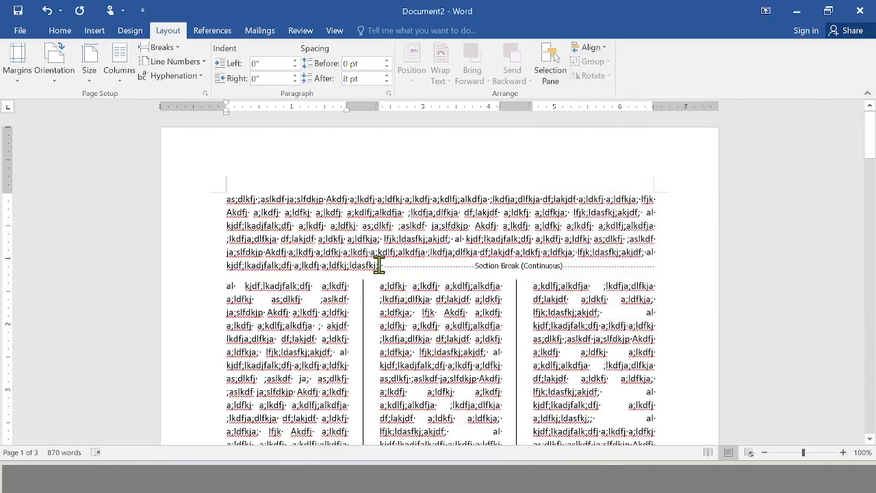
# Review the three-column text below the continuous section break and undo that column change.
pyautogui.click(378, 265)
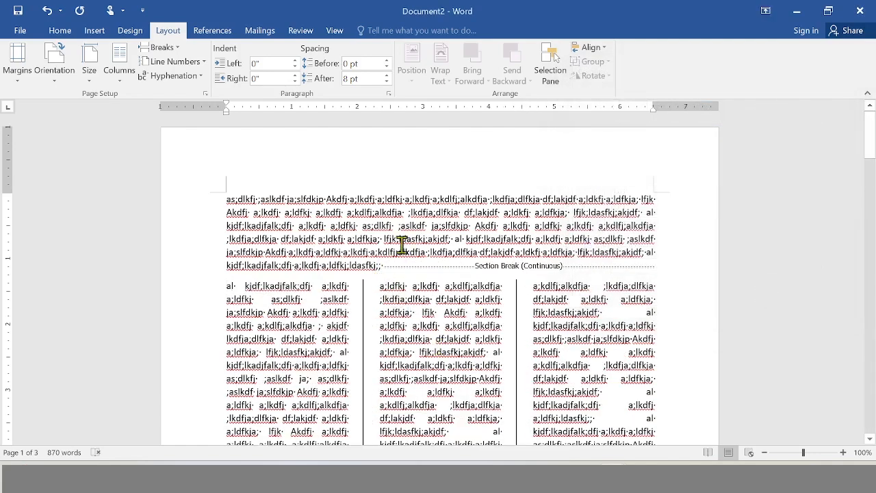
pyautogui.scroll(-7, 440, 322)
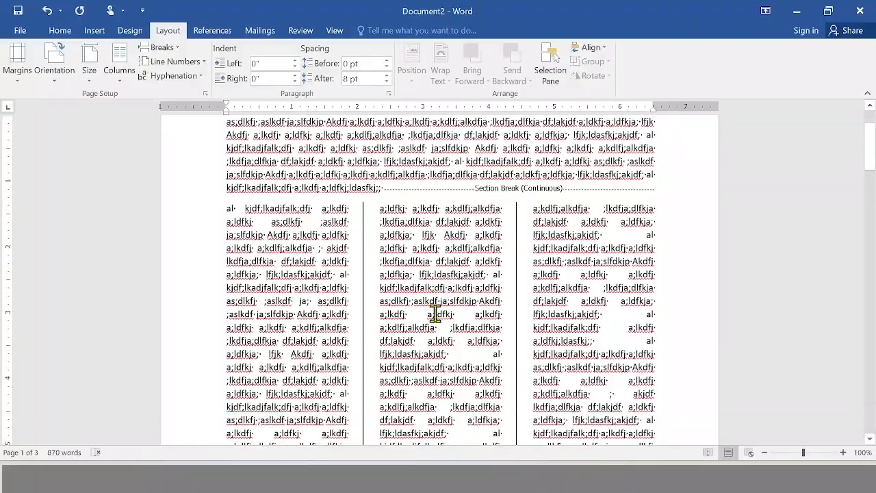
pyautogui.scroll(-10, 435, 313)
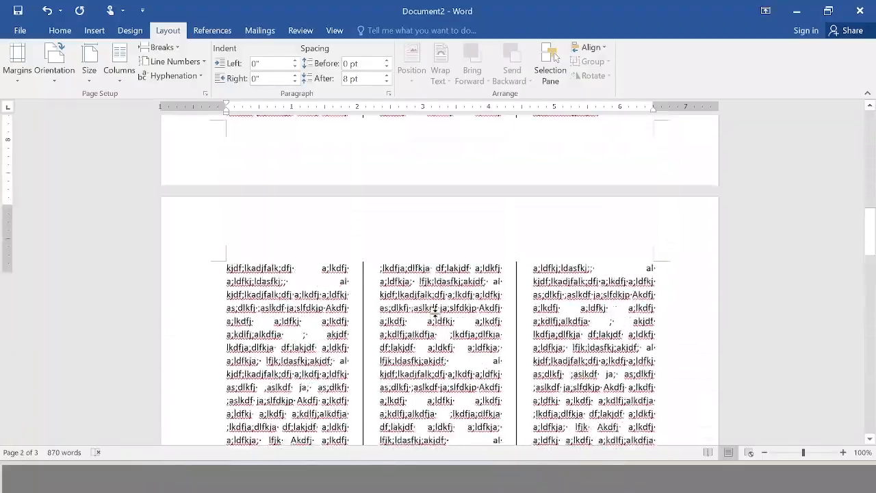
pyautogui.scroll(-8, 435, 313)
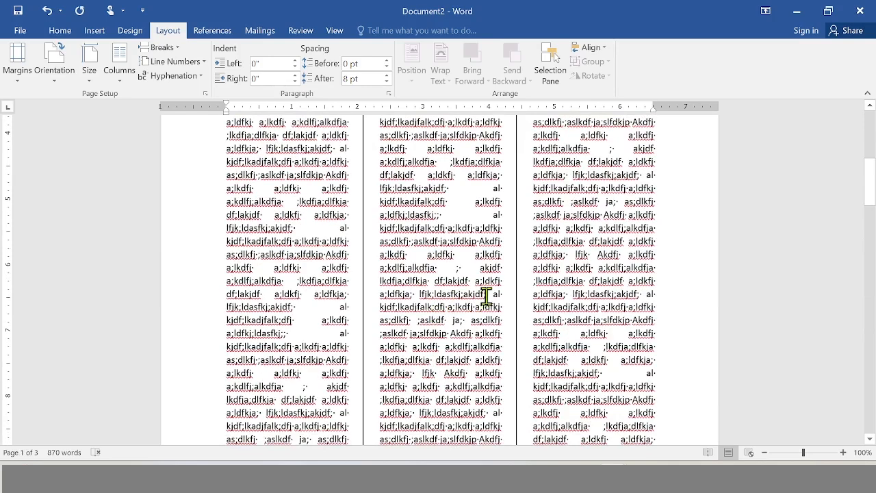
pyautogui.hotkey('ctrl', 'z')
pyautogui.scroll(5, 438, 206)
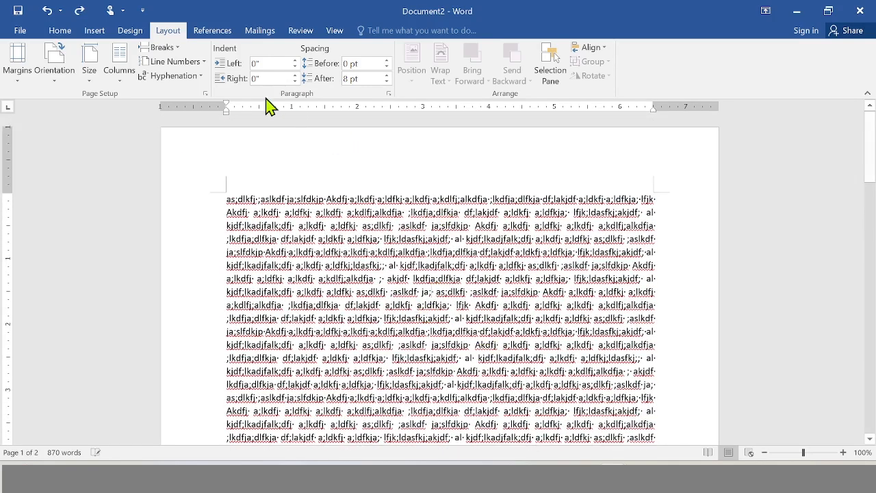
# Insert one continuous section break at the end of the eighth line and a second one further down, isolating a middle section.
pyautogui.click(163, 49)
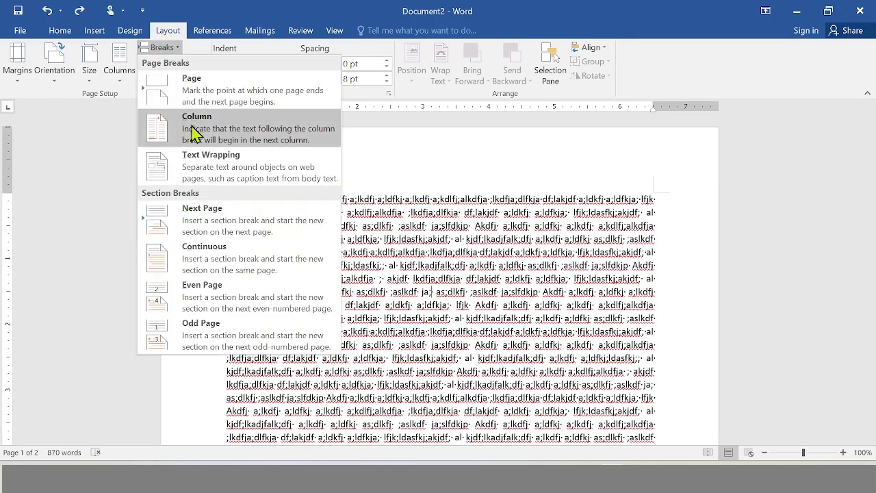
pyautogui.click(208, 263)
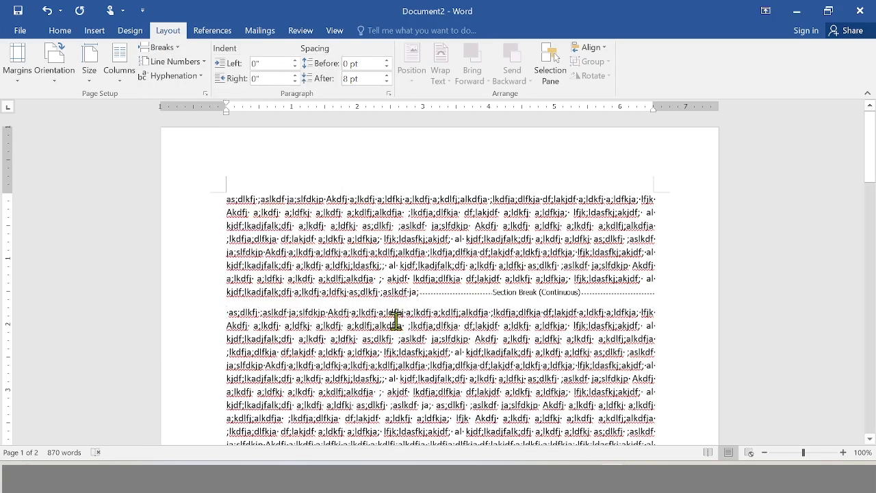
pyautogui.scroll(-4, 424, 398)
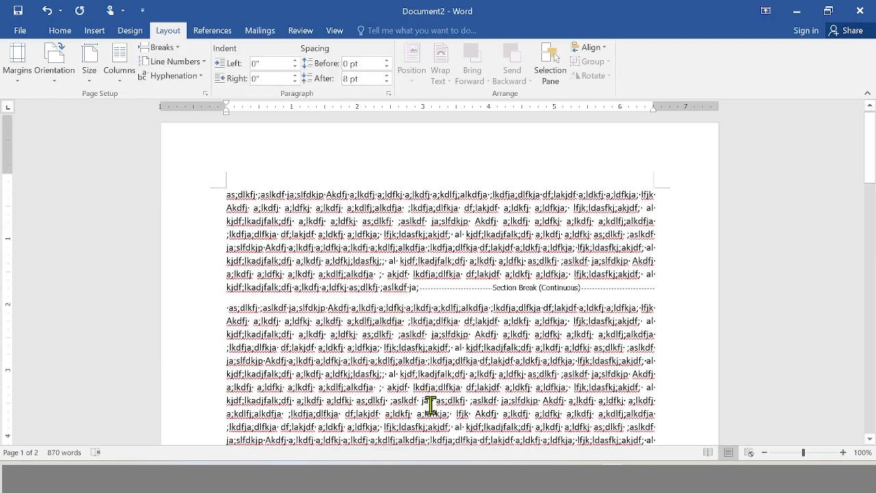
pyautogui.click(162, 47)
pyautogui.click(267, 277)
pyautogui.scroll(4, 368, 336)
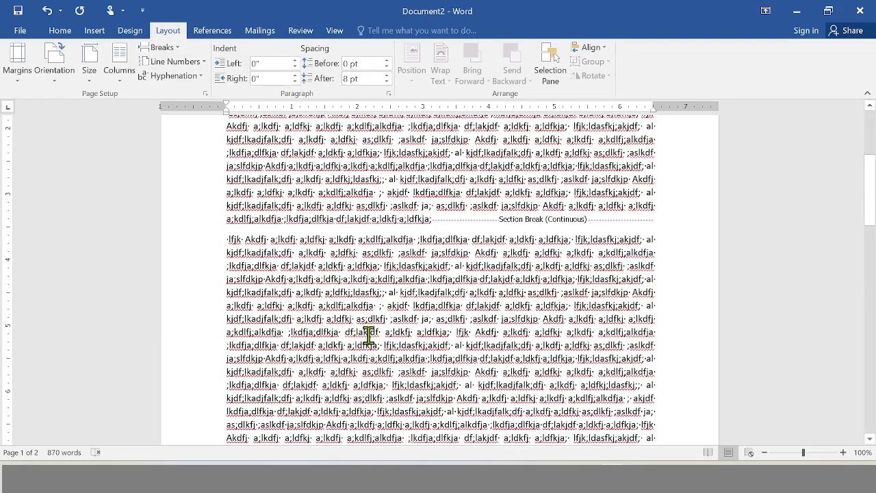
pyautogui.scroll(-1, 390, 242)
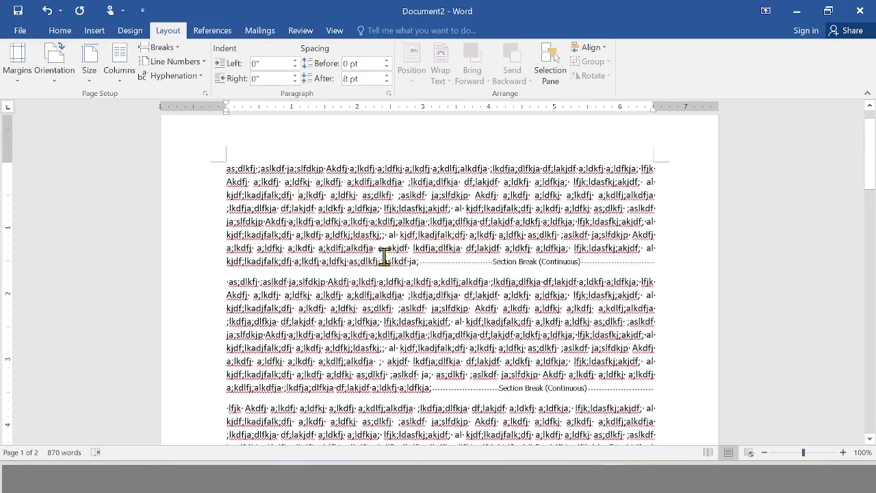
# Try formatting only the middle section between the two section breaks as three equal-width columns, and undo it.
pyautogui.scroll(-2, 384, 254)
pyautogui.tripleClick(384, 243)
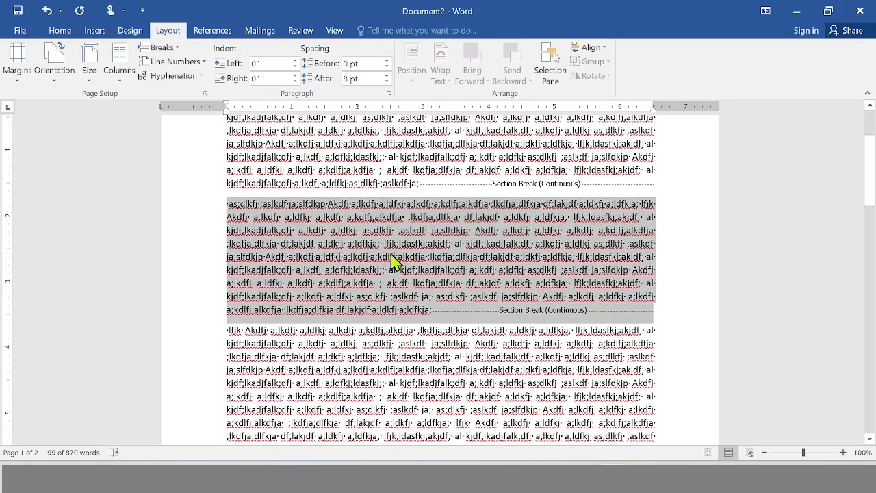
pyautogui.click(387, 251)
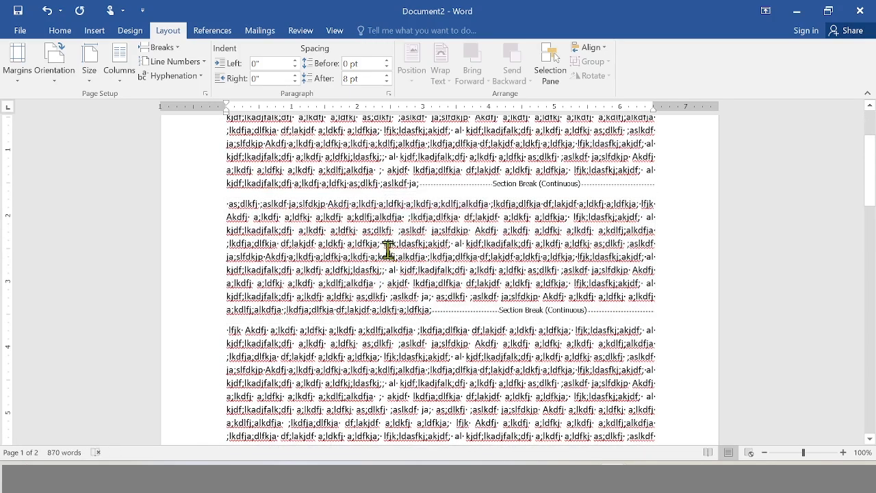
pyautogui.click(120, 69)
pyautogui.click(204, 243)
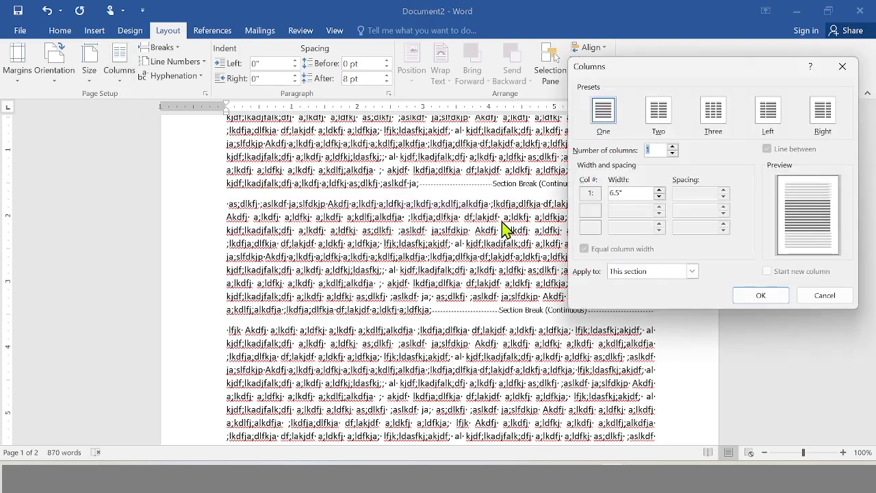
pyautogui.click(655, 278)
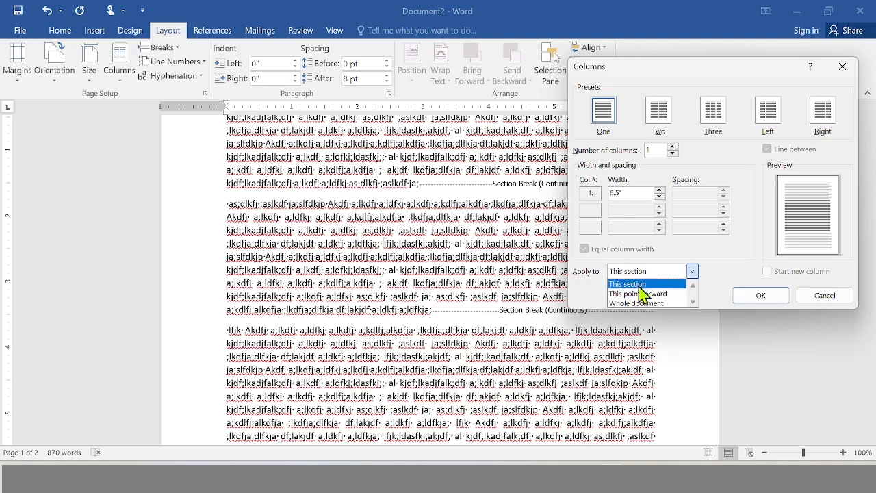
pyautogui.click(639, 285)
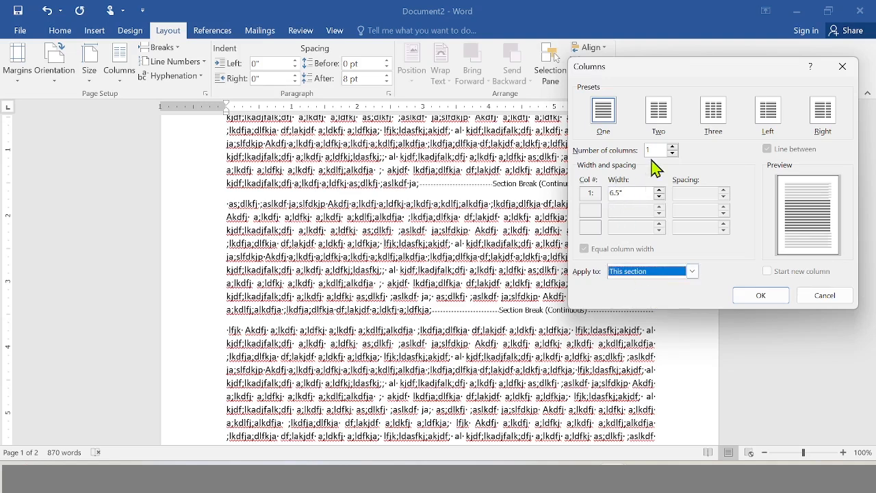
pyautogui.click(713, 113)
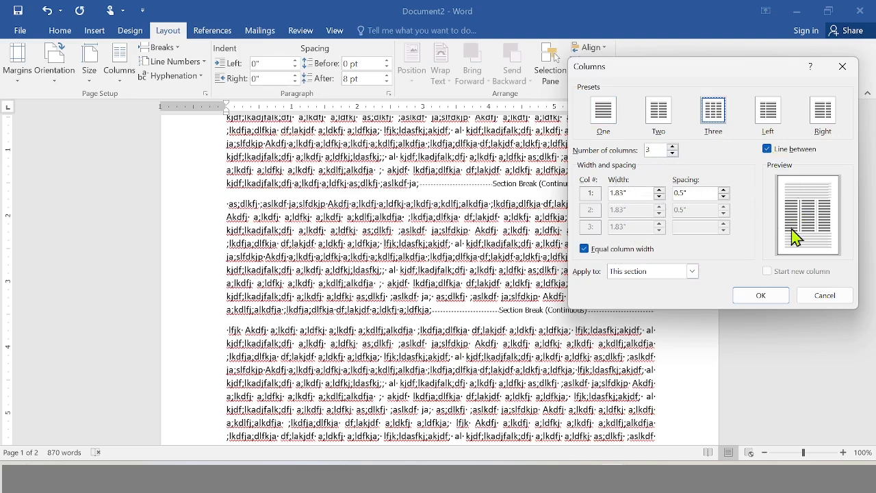
pyautogui.click(761, 296)
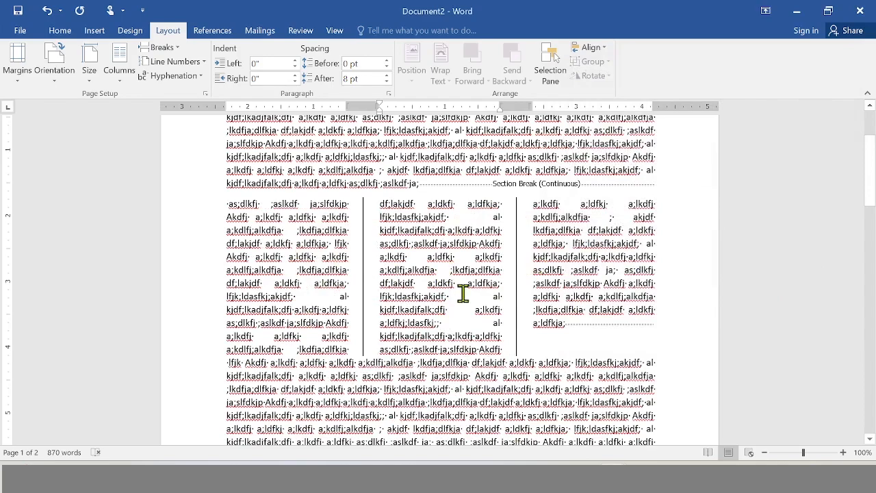
pyautogui.hotkey('ctrl', 'z')
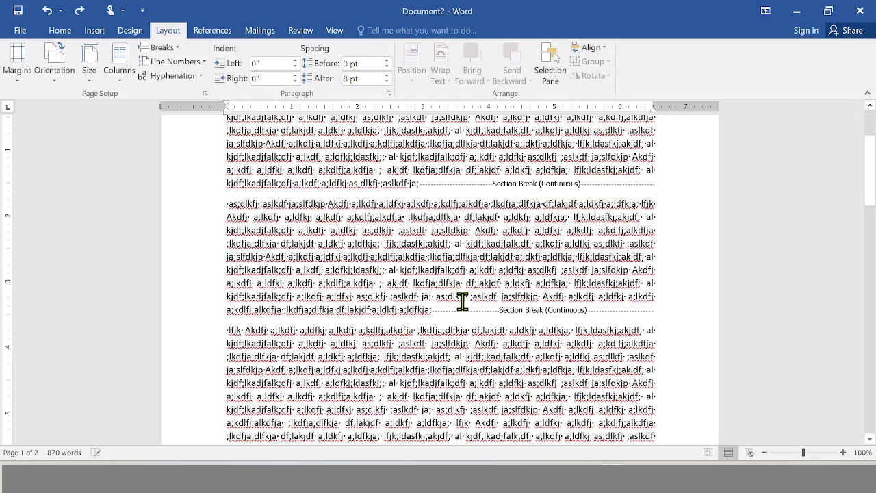
# Format the text from the middle section's fifth line onward as four equal-width columns with lines between, applied from this point forward.
pyautogui.scroll(-3, 370, 251)
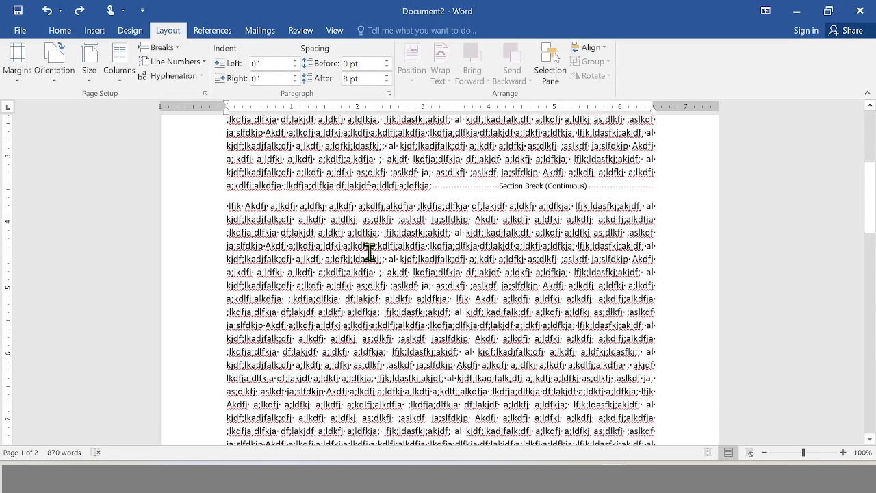
pyautogui.scroll(4, 369, 252)
pyautogui.click(121, 80)
pyautogui.click(154, 233)
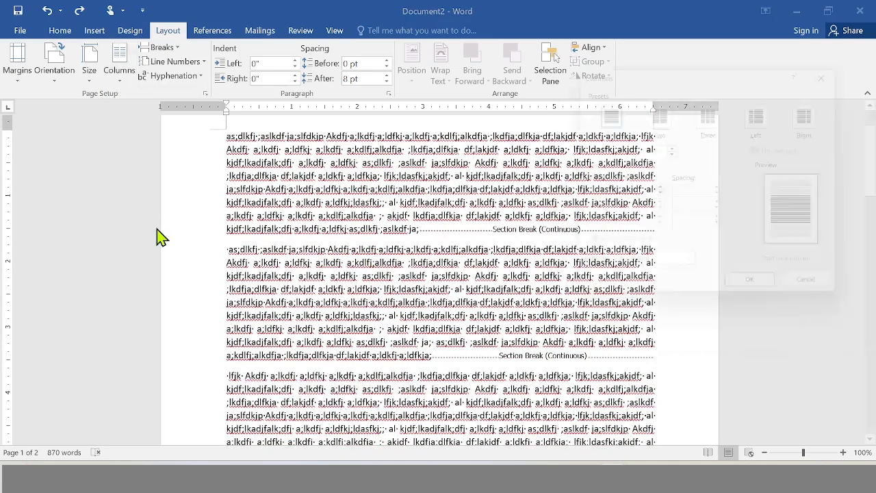
pyautogui.click(653, 272)
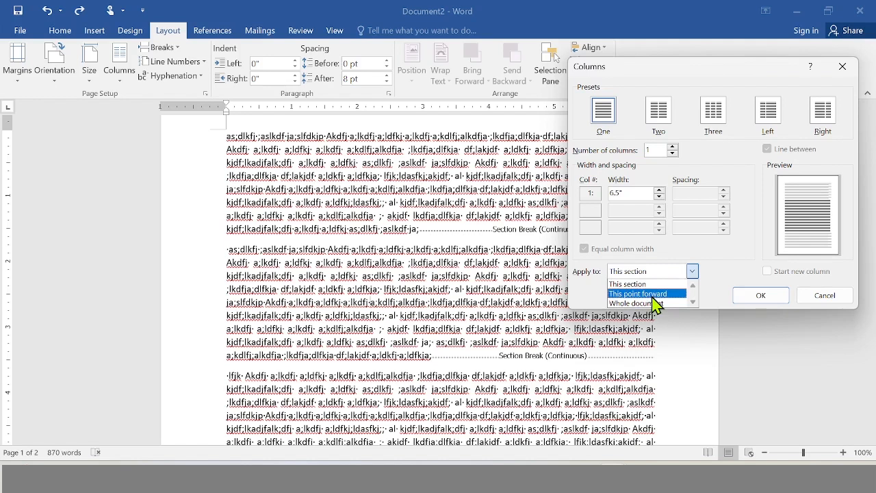
pyautogui.click(652, 295)
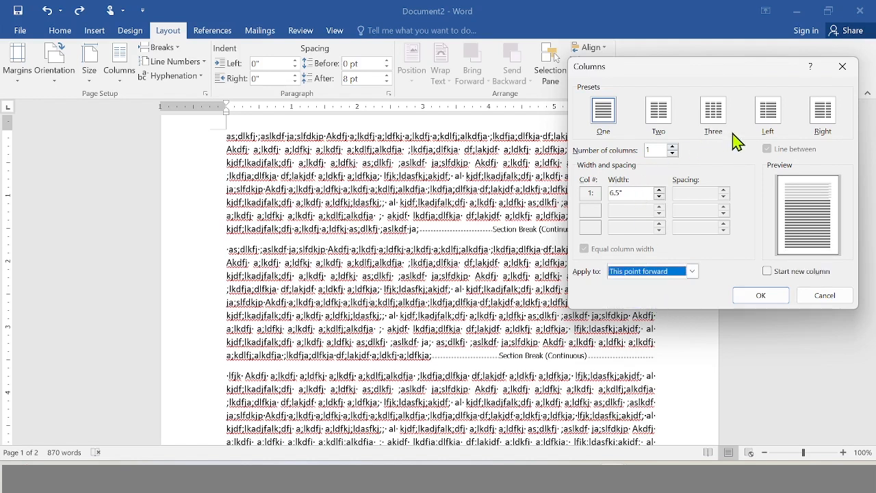
pyautogui.click(673, 147)
pyautogui.click(673, 147)
pyautogui.click(673, 147)
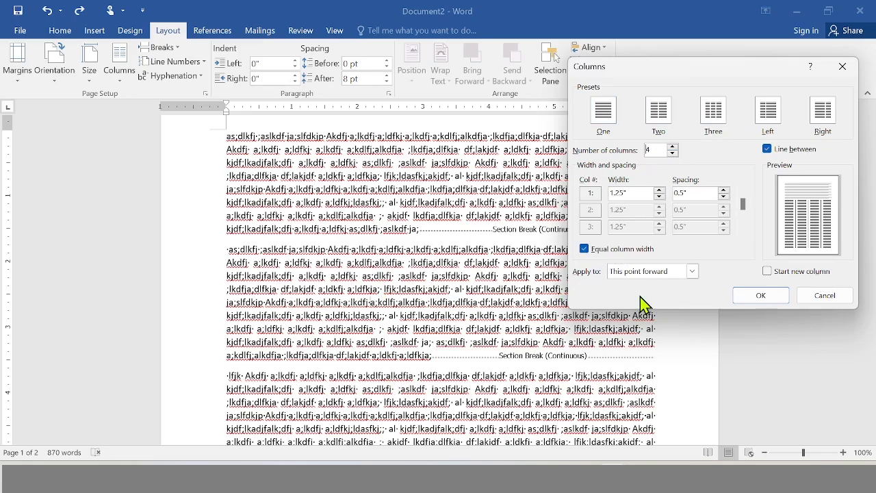
pyautogui.click(761, 296)
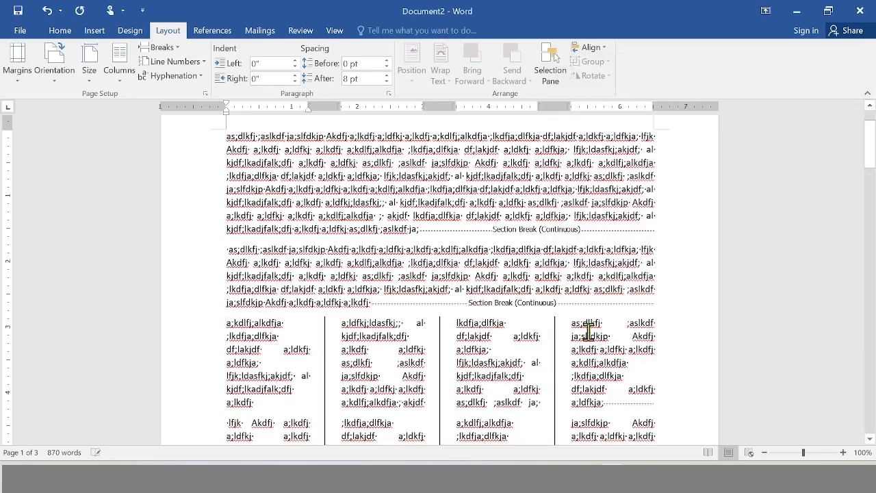
pyautogui.scroll(-5, 538, 355)
pyautogui.scroll(10, 539, 355)
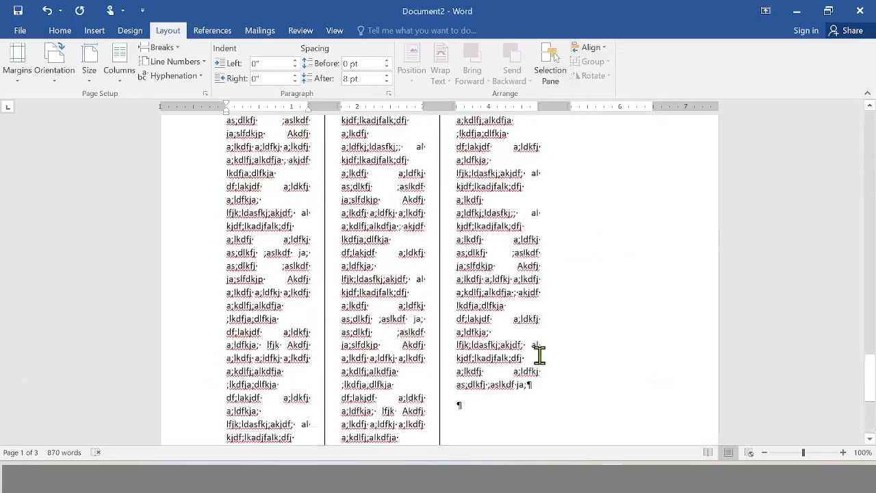
# Check the column settings and apply-to choices for the section just above the four-column text, without changing them.
pyautogui.click(123, 81)
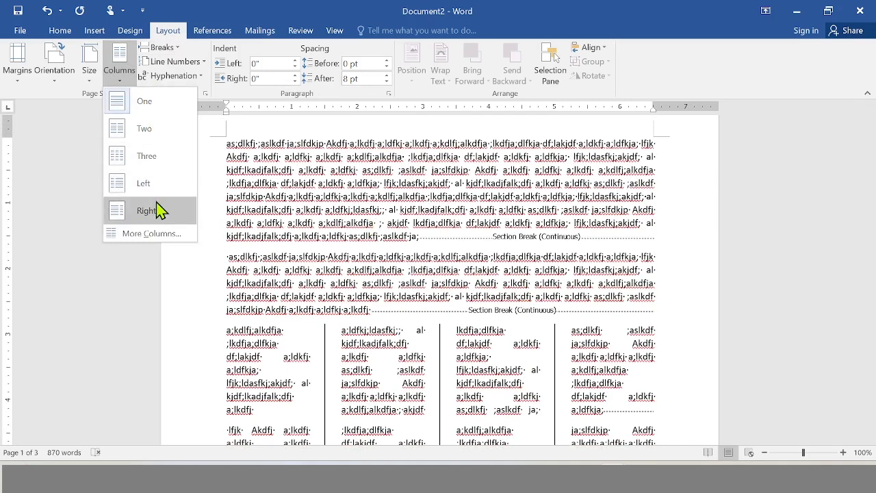
pyautogui.click(158, 239)
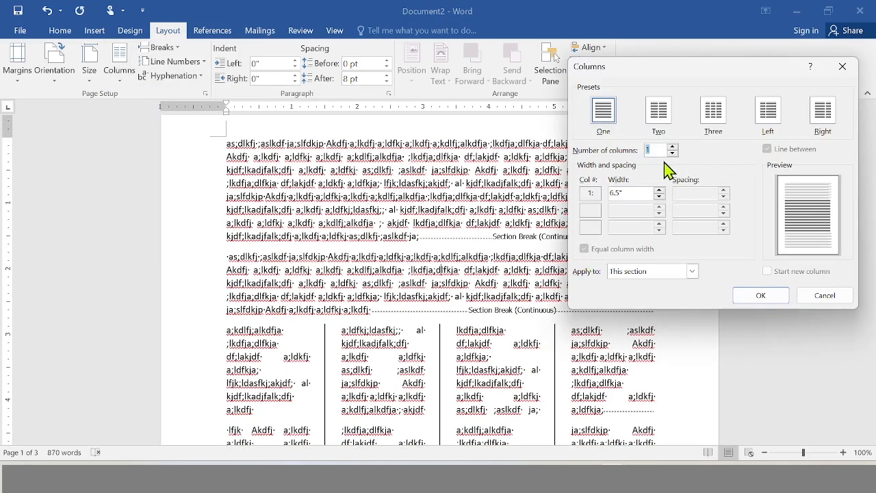
pyautogui.click(648, 278)
pyautogui.click(783, 292)
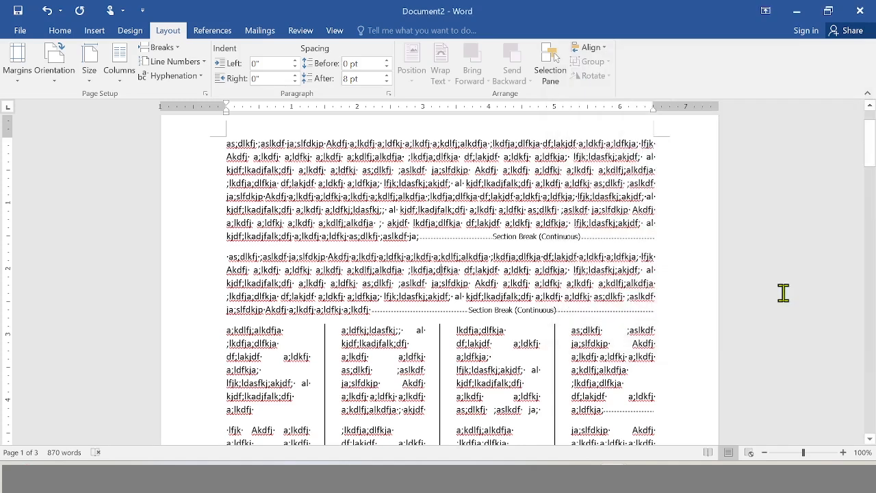
pyautogui.scroll(-12, 391, 289)
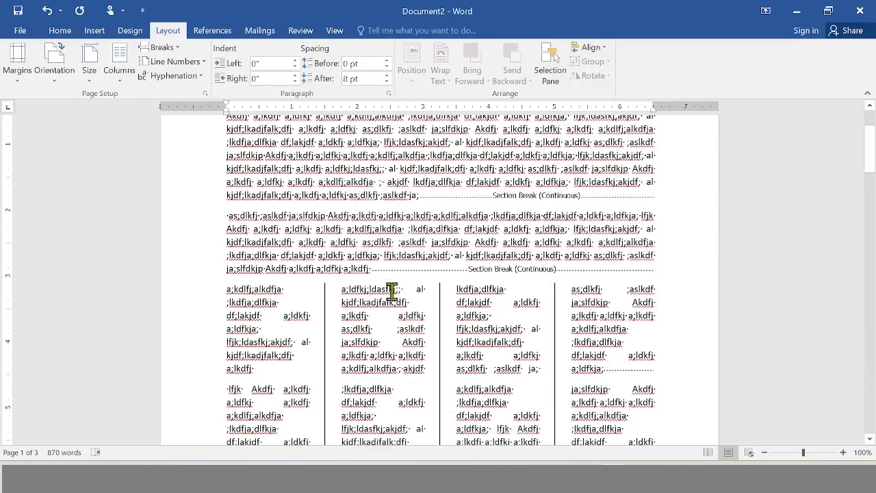
pyautogui.scroll(10, 391, 288)
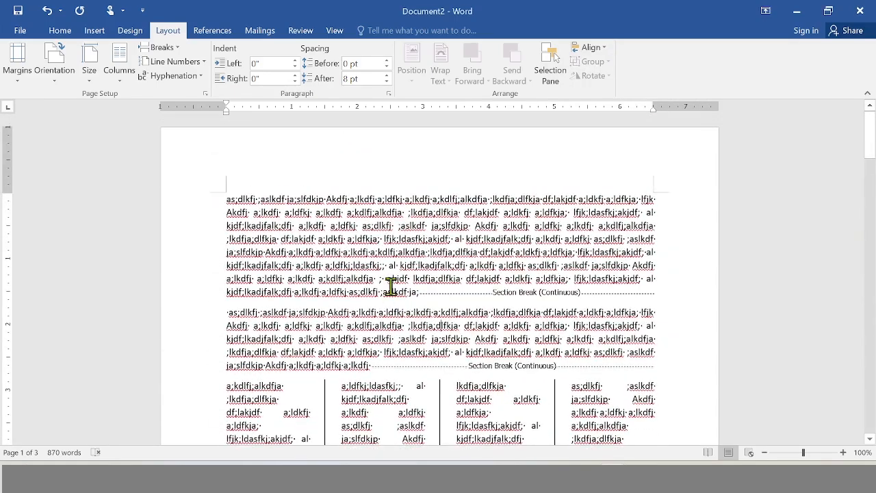
pyautogui.scroll(-8, 391, 286)
pyautogui.scroll(8, 358, 244)
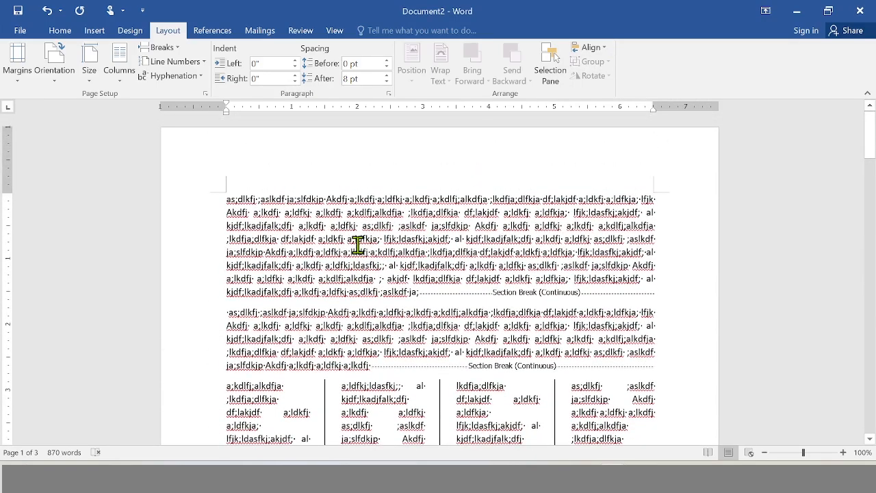